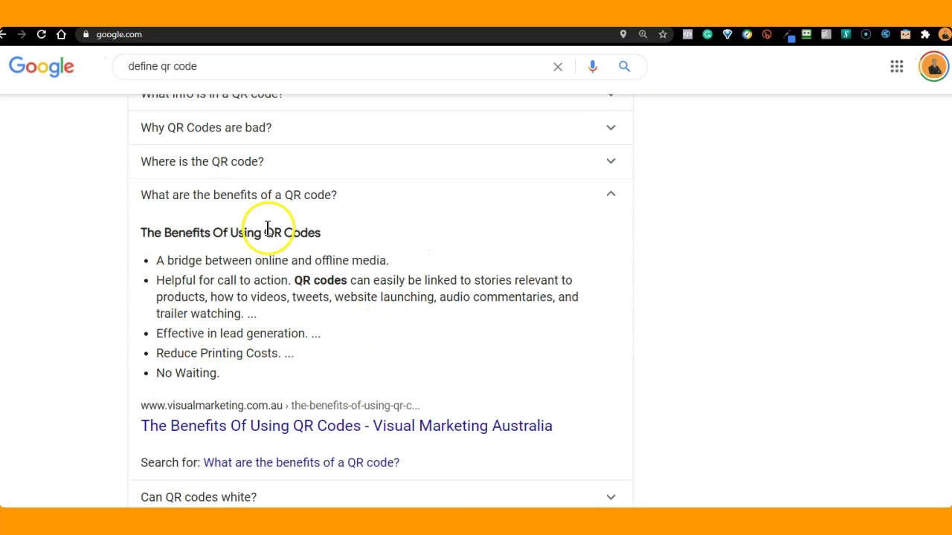
# Read the benefits of QR codes in the expanded related question, highlighting the points on offline media, lead generation, printing costs and waiting.
pyautogui.moveTo(141, 233); pyautogui.dragTo(338, 223)
pyautogui.click(338, 223)
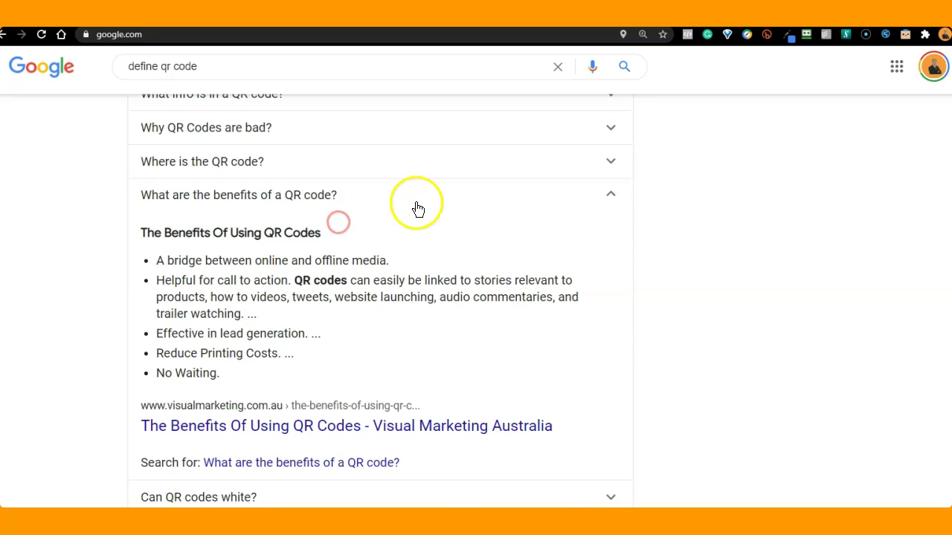
pyautogui.click(417, 199)
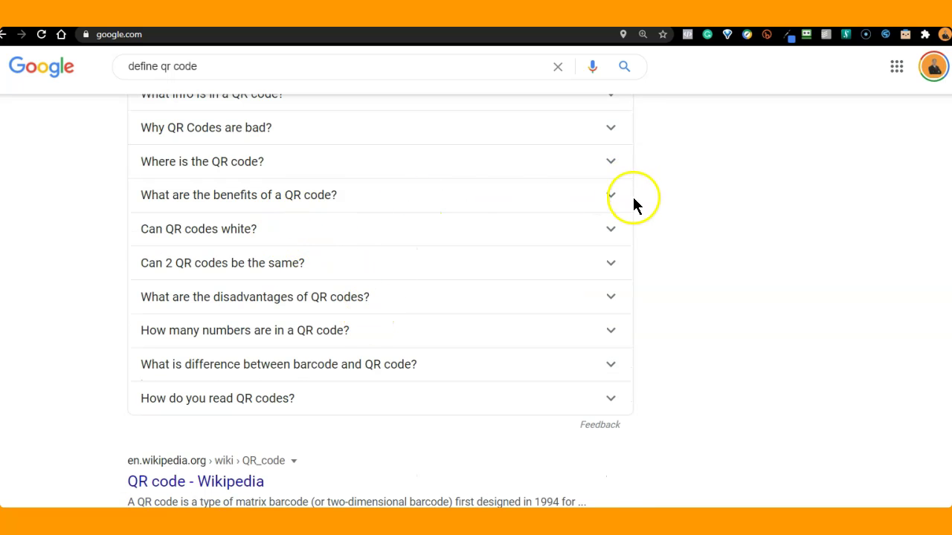
pyautogui.click(613, 196)
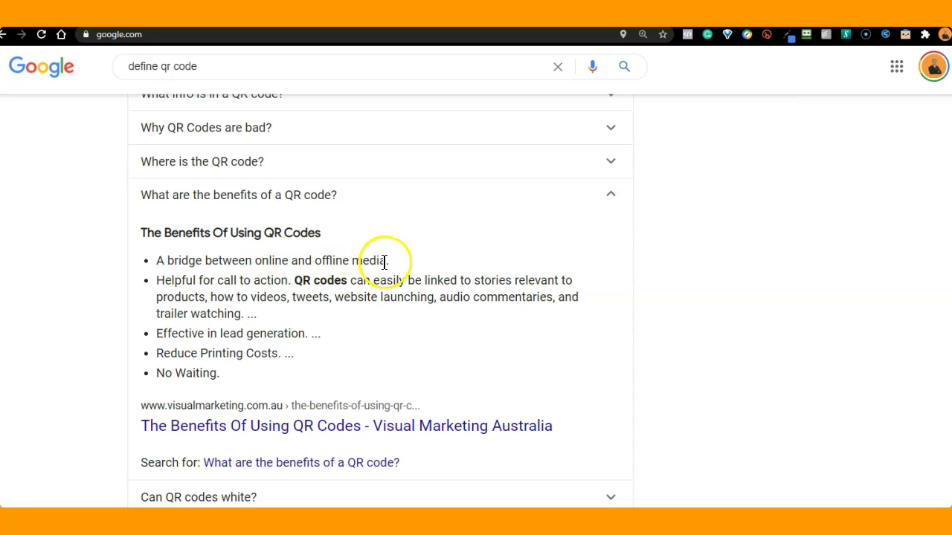
pyautogui.moveTo(314, 259); pyautogui.dragTo(355, 261)
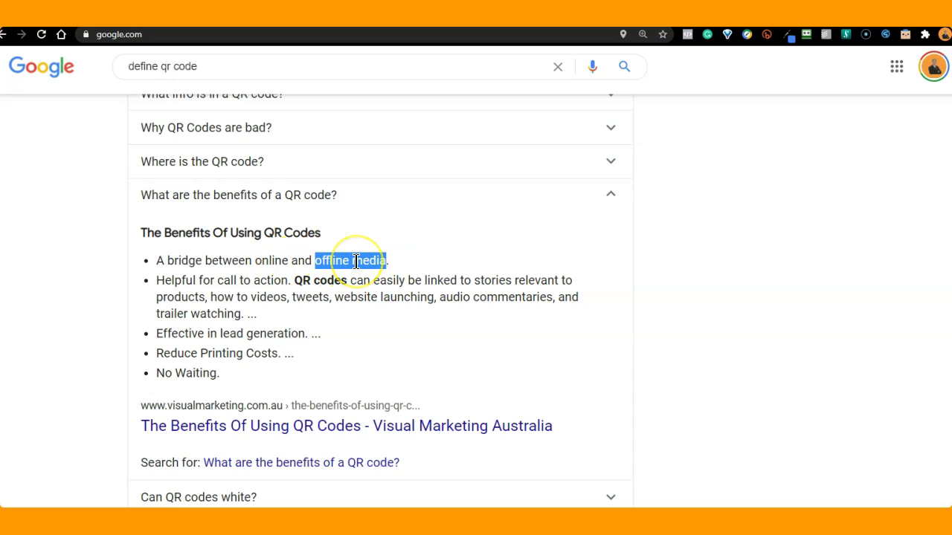
pyautogui.tripleClick(354, 260)
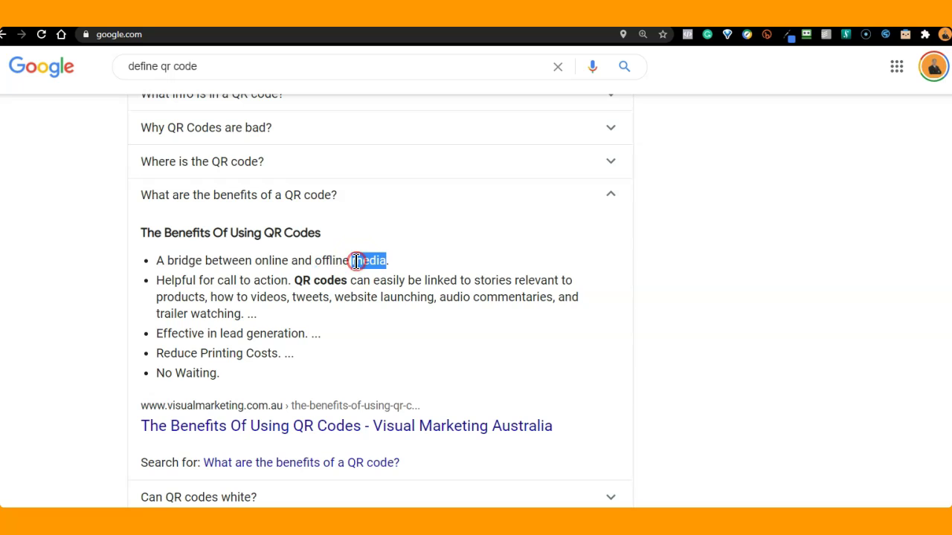
pyautogui.click(422, 248)
pyautogui.moveTo(156, 335); pyautogui.dragTo(311, 329)
pyautogui.click(311, 329)
pyautogui.moveTo(276, 354); pyautogui.dragTo(154, 355)
pyautogui.click(154, 356)
pyautogui.moveTo(220, 373); pyautogui.dragTo(160, 372)
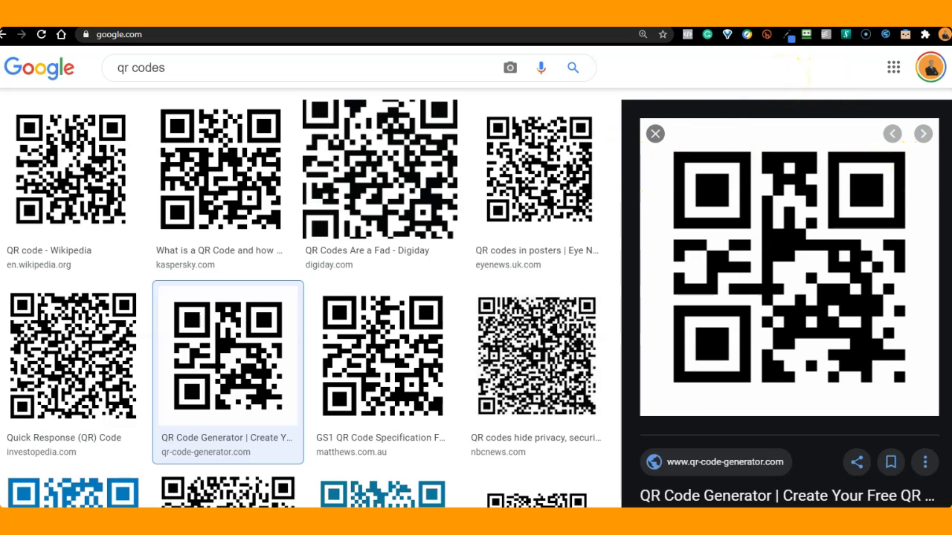
# Examine the enlarged QR code sample from the image results and close its preview.
pyautogui.scroll(-2, 789, 268)
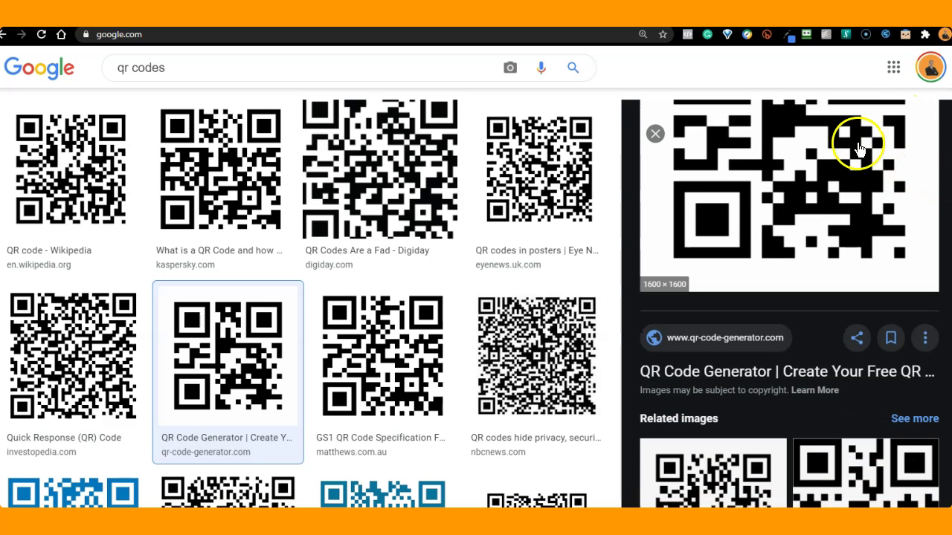
pyautogui.click(655, 136)
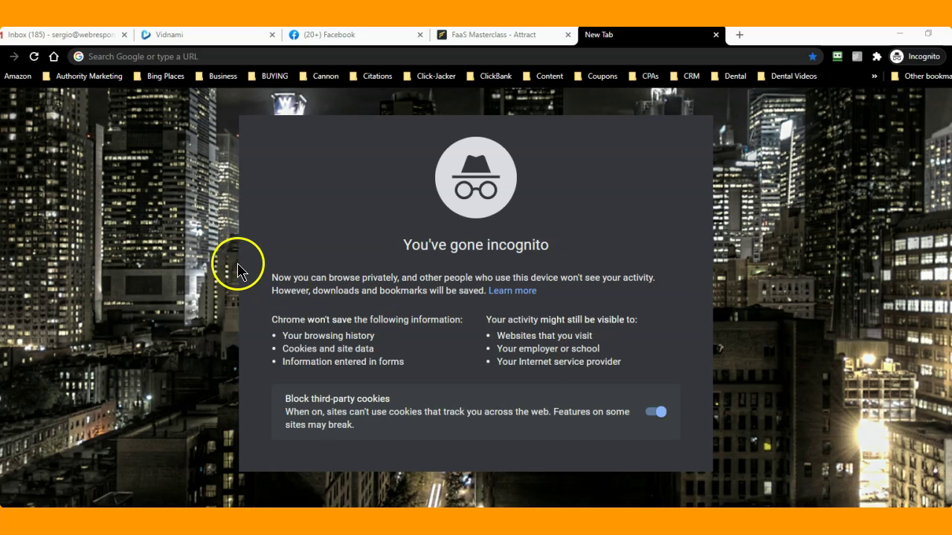
pyautogui.click(209, 59)
pyautogui.write('https://app.qr-code-generator.com/')
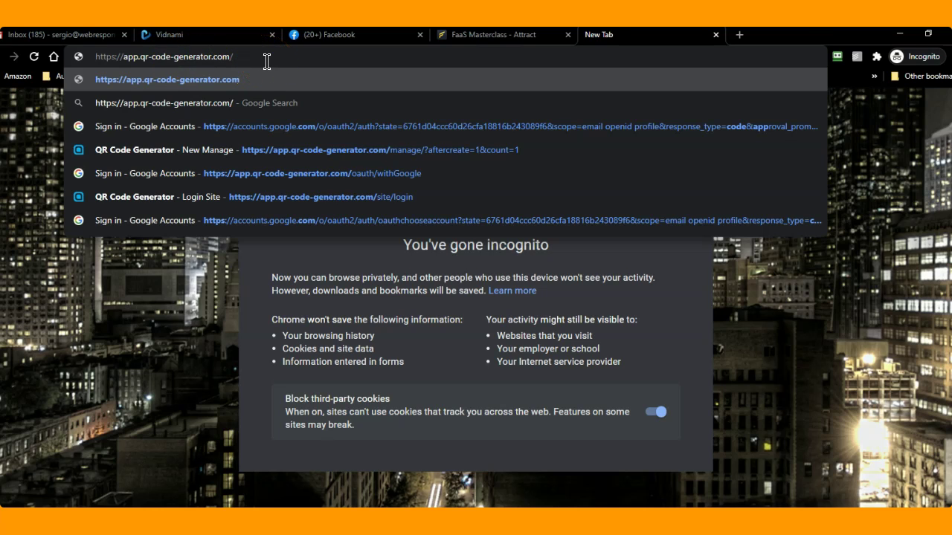
pyautogui.press('Return')
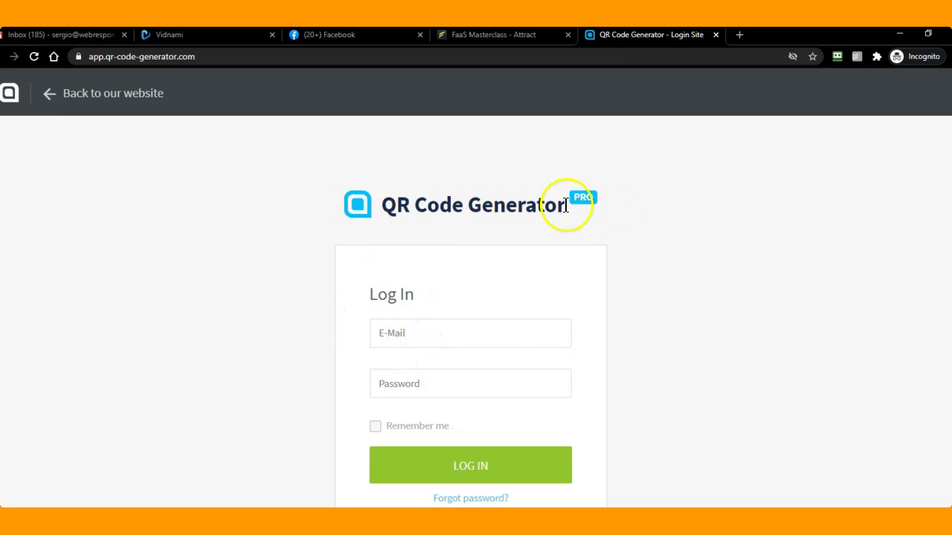
# Examine the login page's sign-in options, including e-mail login and Google login, and dismiss the Netflix notification.
pyautogui.scroll(-1, 728, 253)
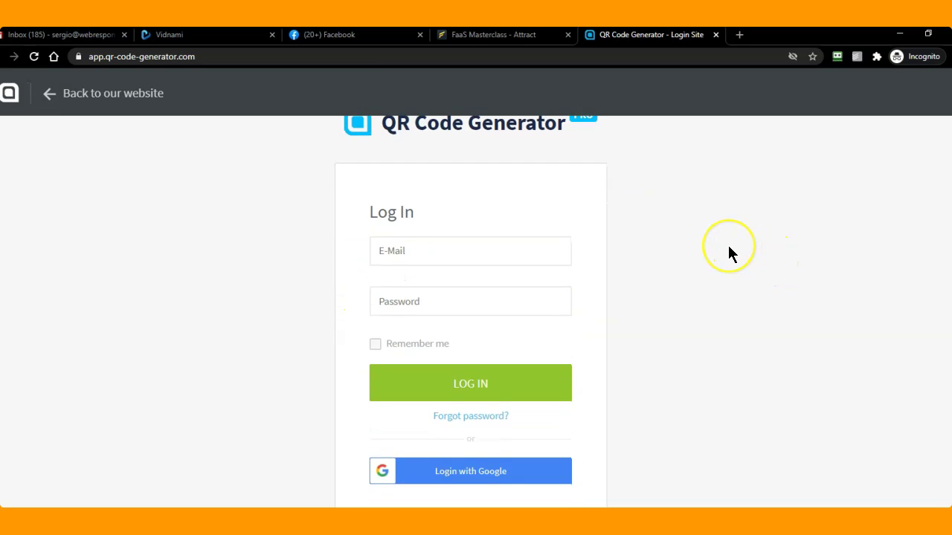
pyautogui.scroll(1, 728, 252)
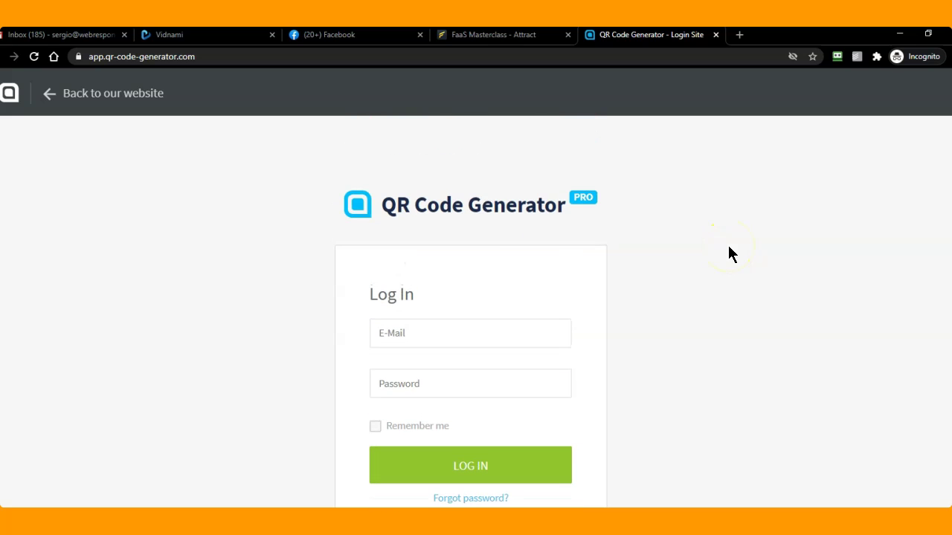
pyautogui.scroll(-1, 730, 231)
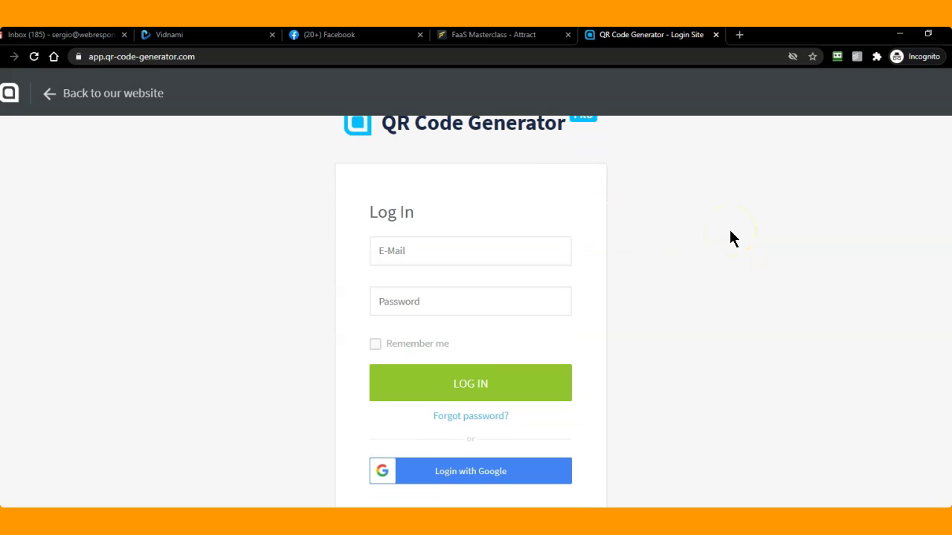
pyautogui.scroll(-2, 692, 311)
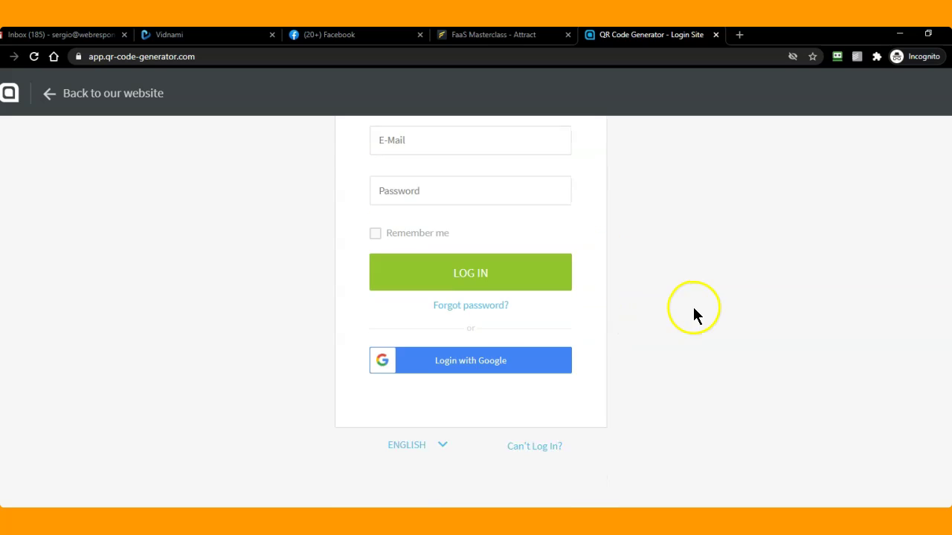
pyautogui.scroll(1, 642, 338)
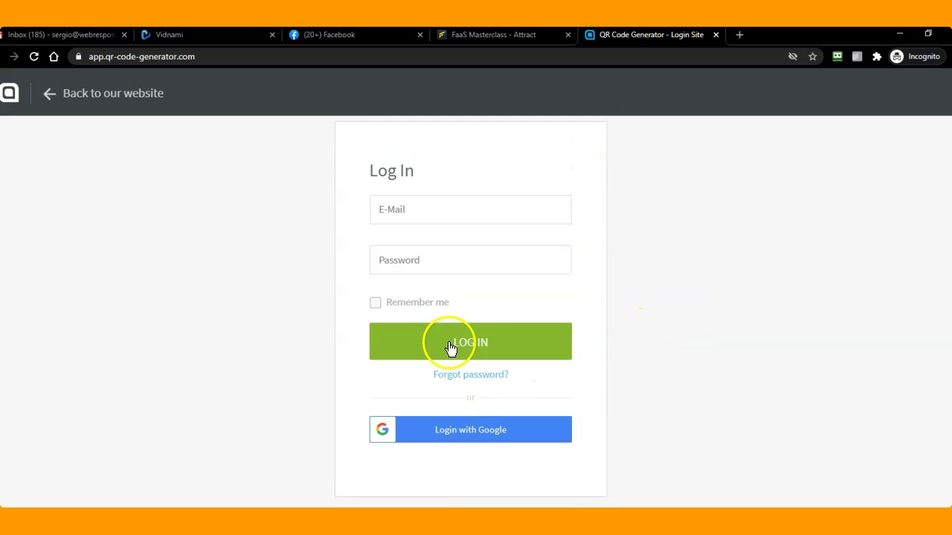
pyautogui.scroll(-1, 651, 331)
pyautogui.scroll(-1, 617, 372)
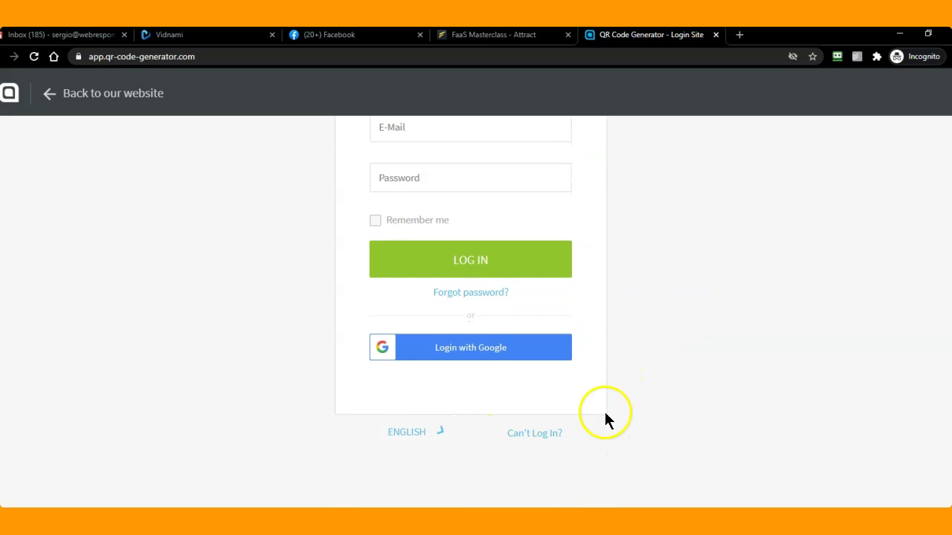
pyautogui.scroll(2, 521, 357)
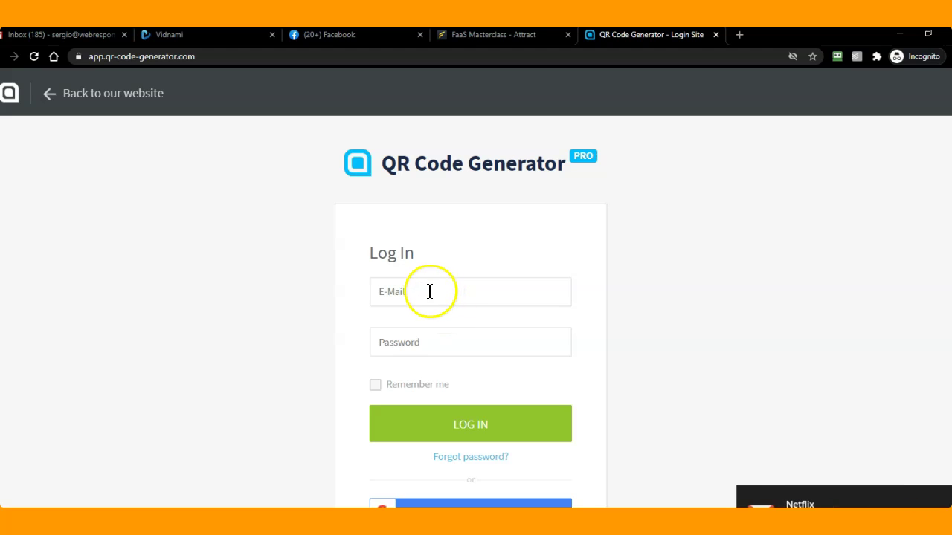
pyautogui.click(937, 494)
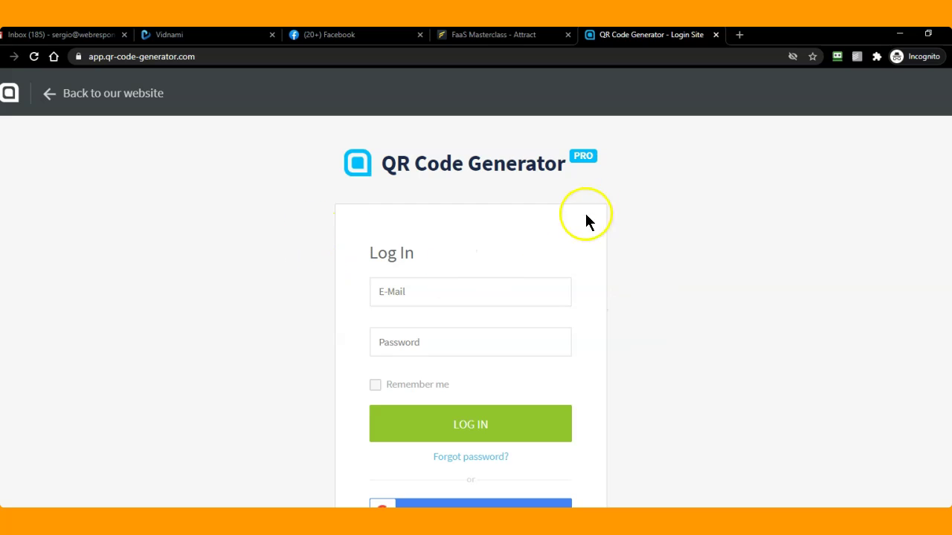
pyautogui.scroll(-2, 587, 356)
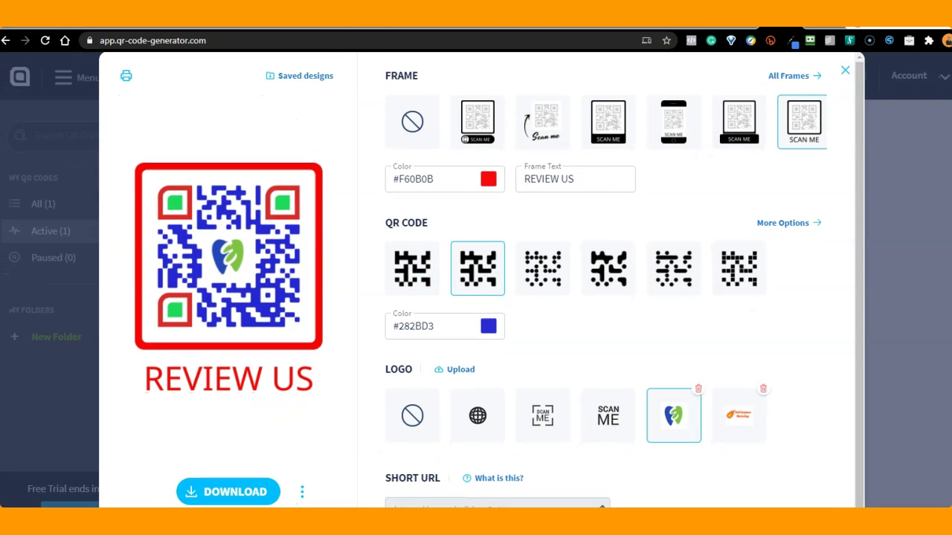
# Open the download of the red-framed REVIEW US QR code and return to the list of codes.
pyautogui.click(243, 491)
pyautogui.press('Escape')
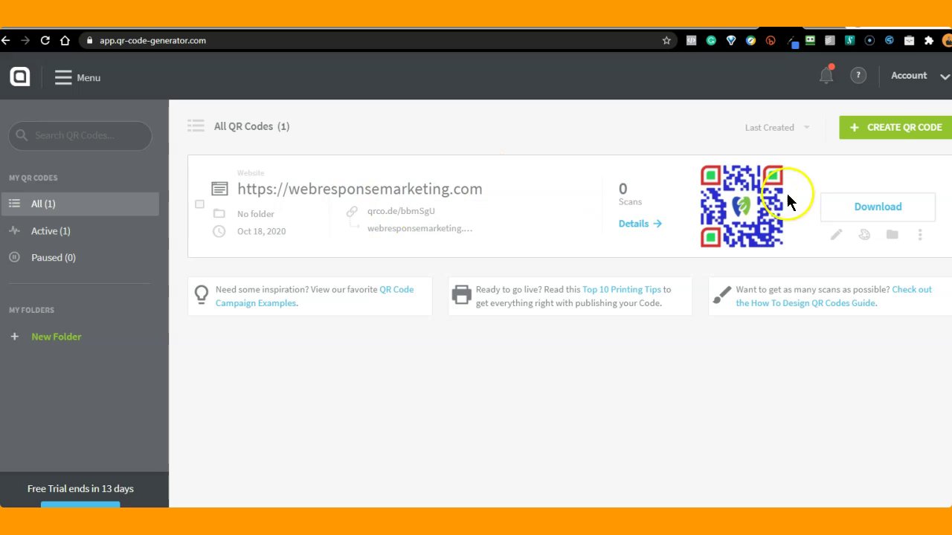
pyautogui.click(510, 188)
pyautogui.click(562, 152)
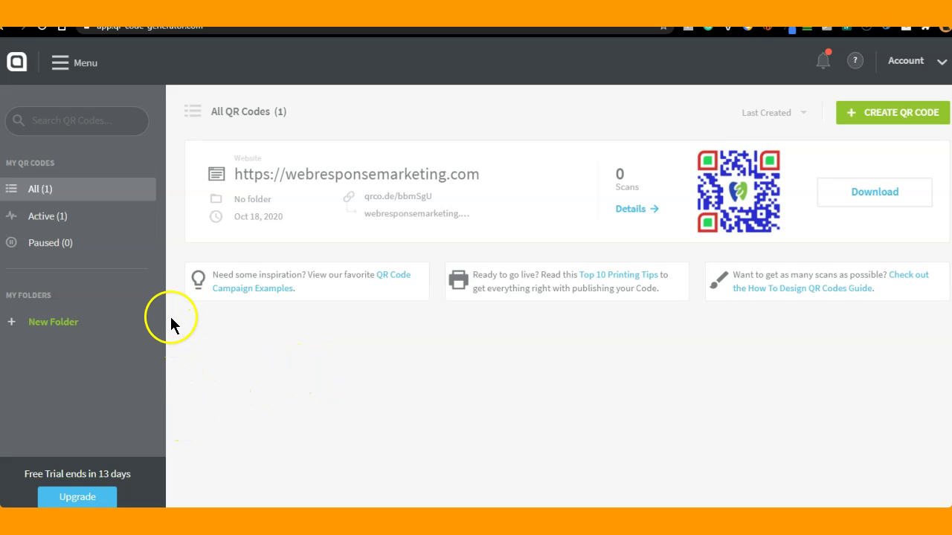
# Start a new dynamic QR code of the Website type and proceed to its content details.
pyautogui.click(879, 117)
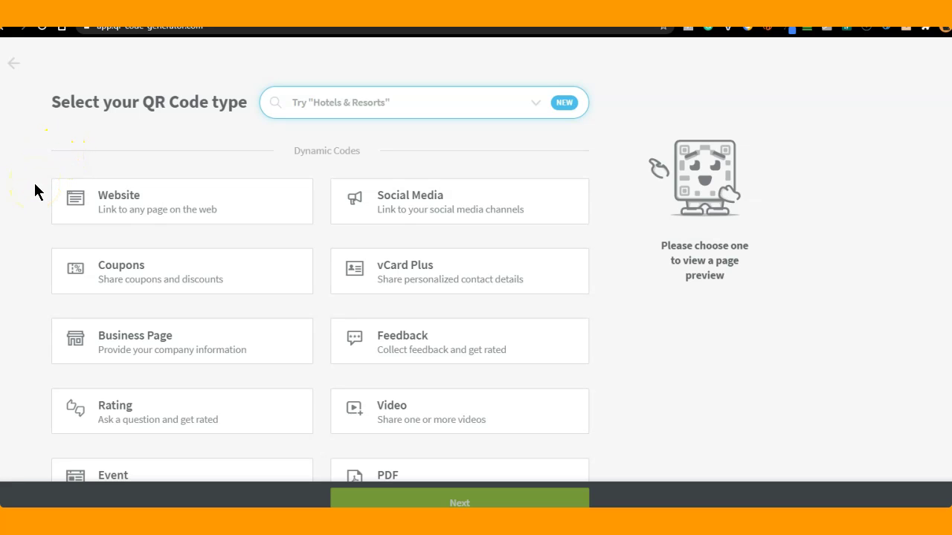
pyautogui.scroll(-1, 39, 190)
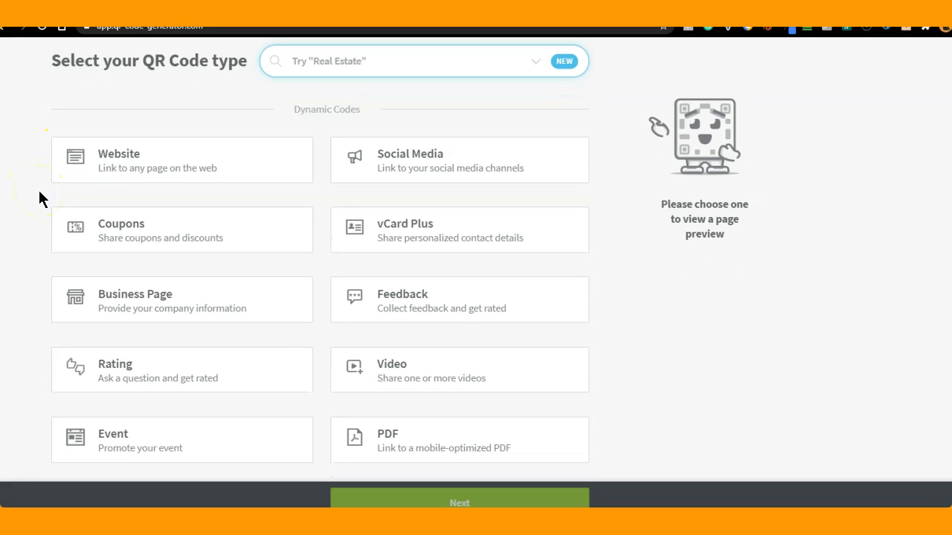
pyautogui.click(127, 169)
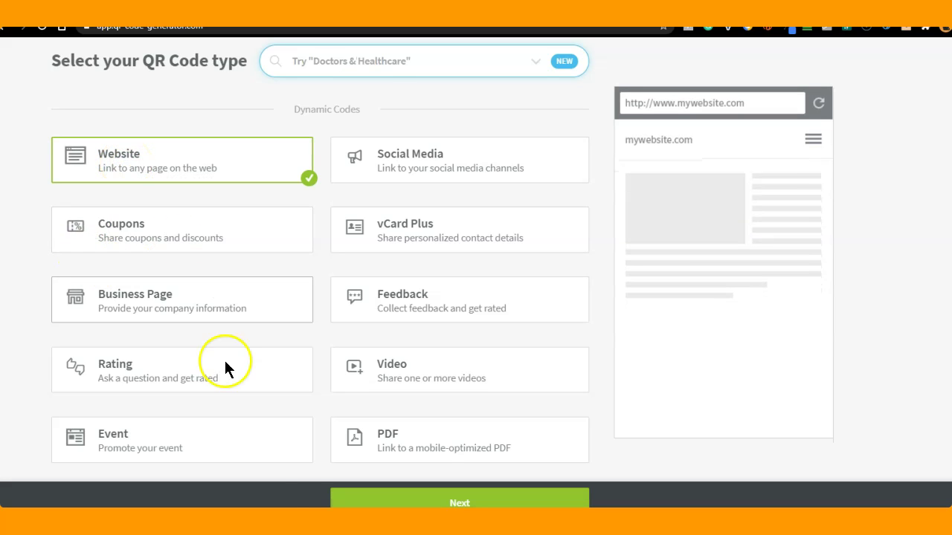
pyautogui.click(473, 503)
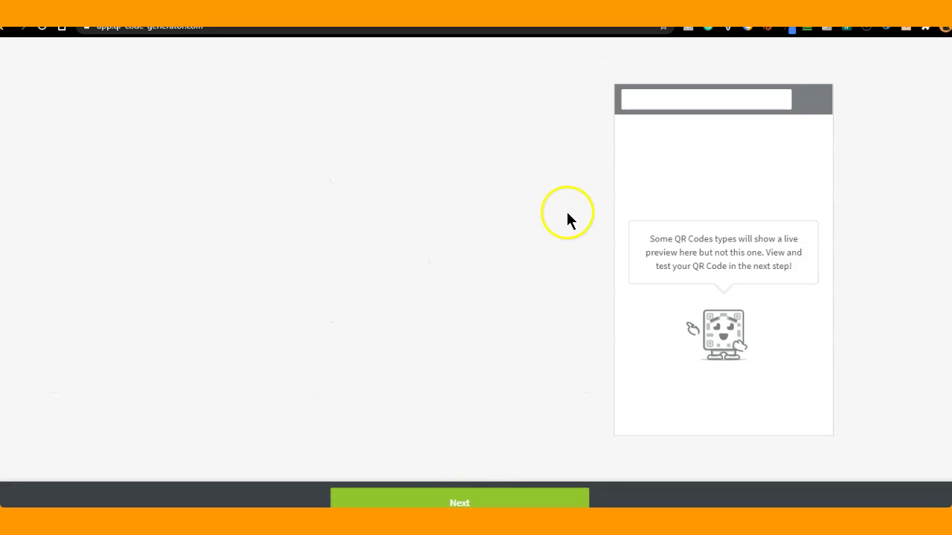
# Enter the doctor's website address as the QR code's link and check both the page and code previews.
pyautogui.click(349, 239)
pyautogui.write('www.')
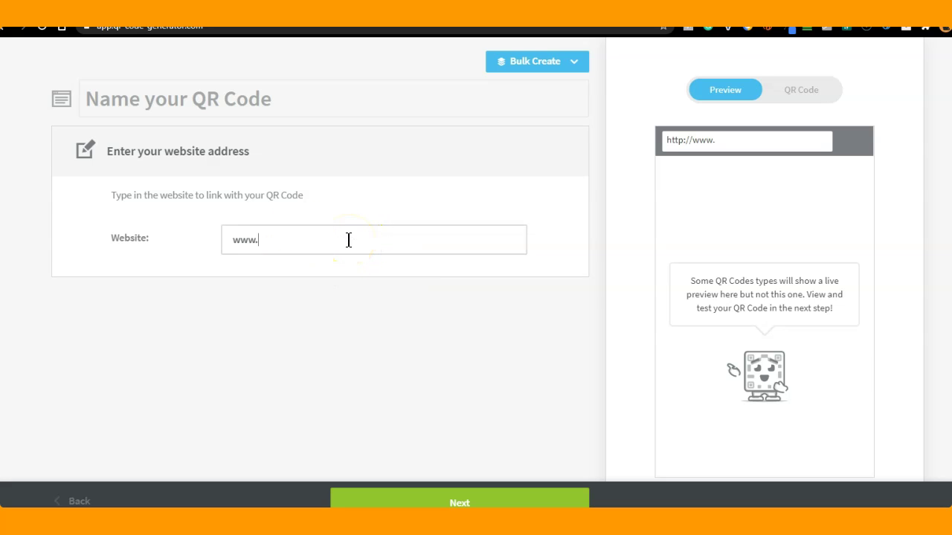
pyautogui.write('Drpramod.com')
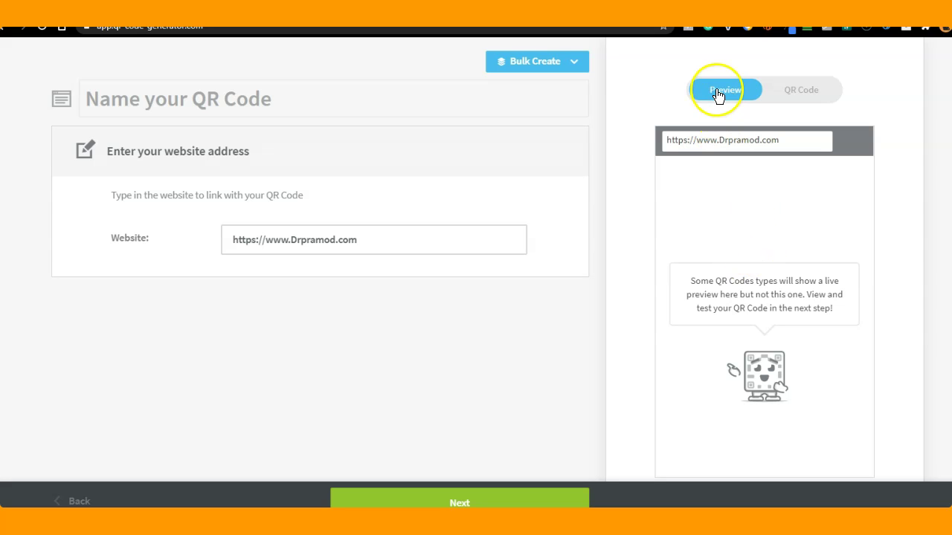
pyautogui.click(718, 91)
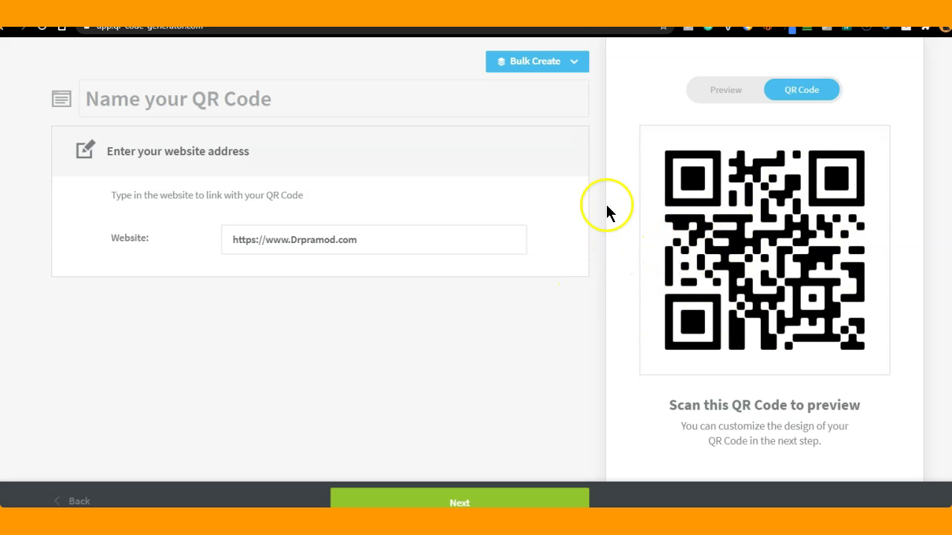
pyautogui.click(806, 91)
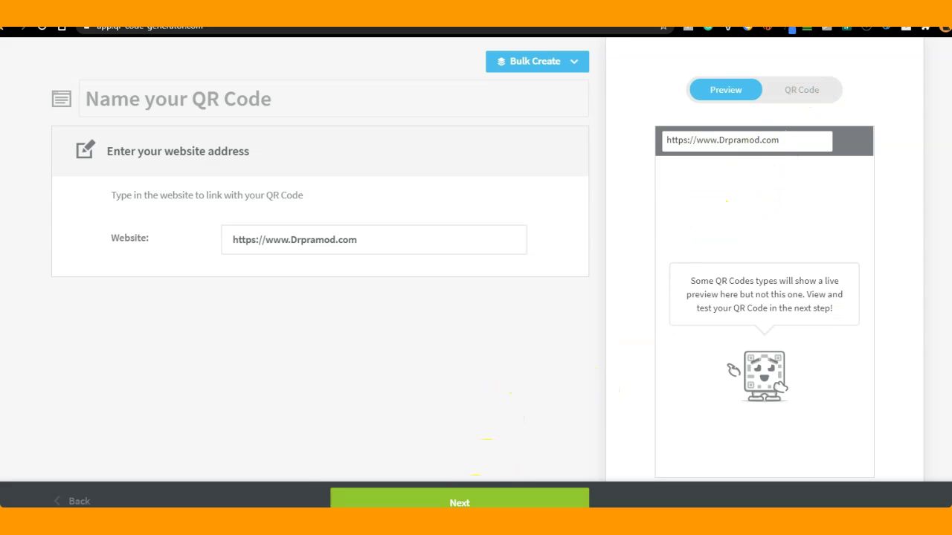
# Finish creating the website QR code and open its design options.
pyautogui.click(460, 494)
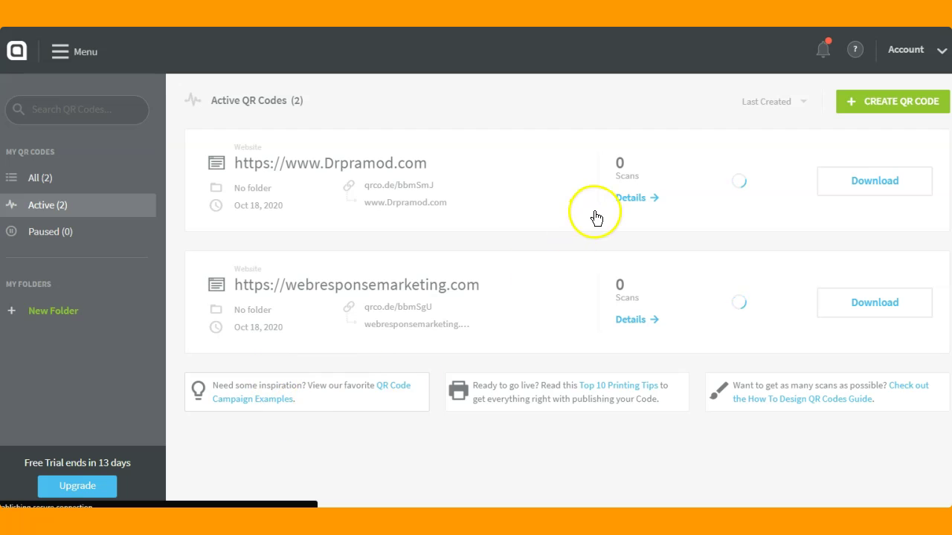
pyautogui.click(444, 169)
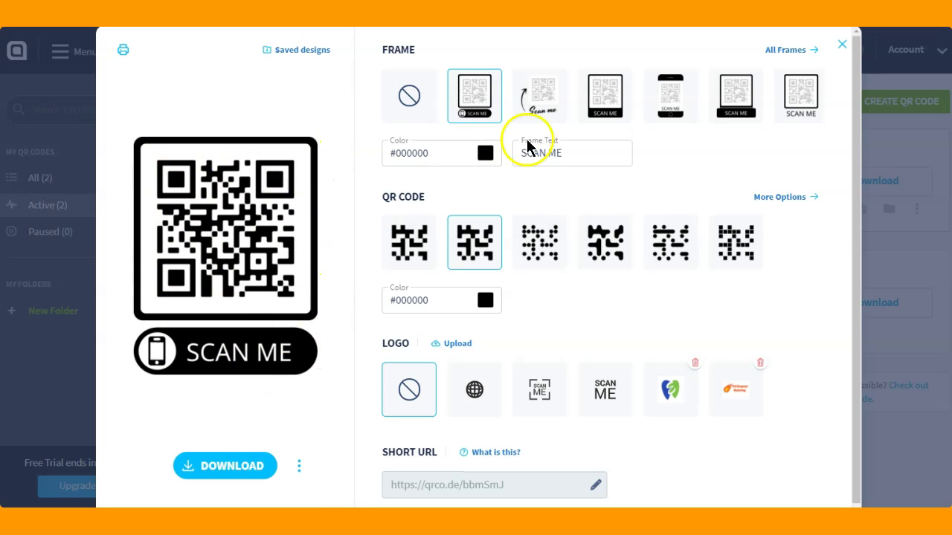
# Try the arrow frame and the solid-banner frame on the QR code, and return to the SCAN ME frame with the phone symbol.
pyautogui.click(541, 99)
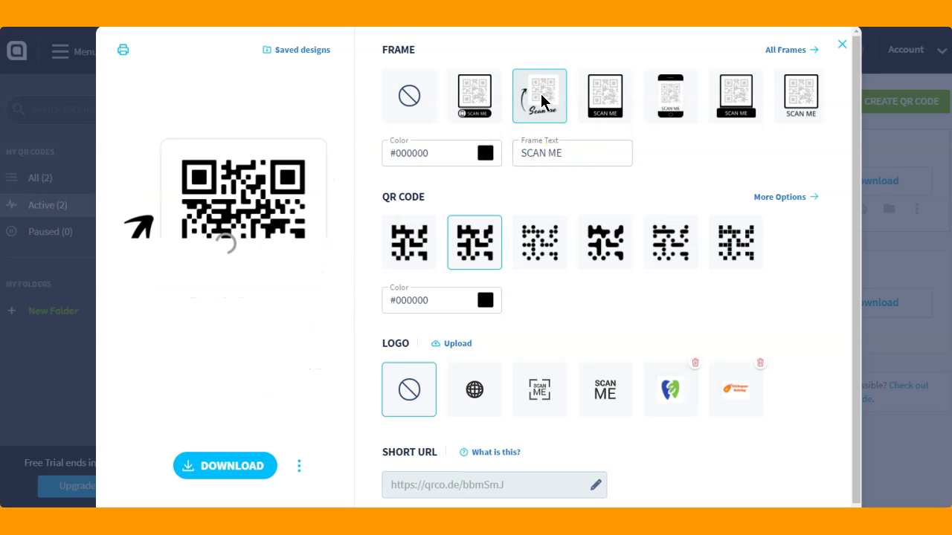
pyautogui.click(610, 98)
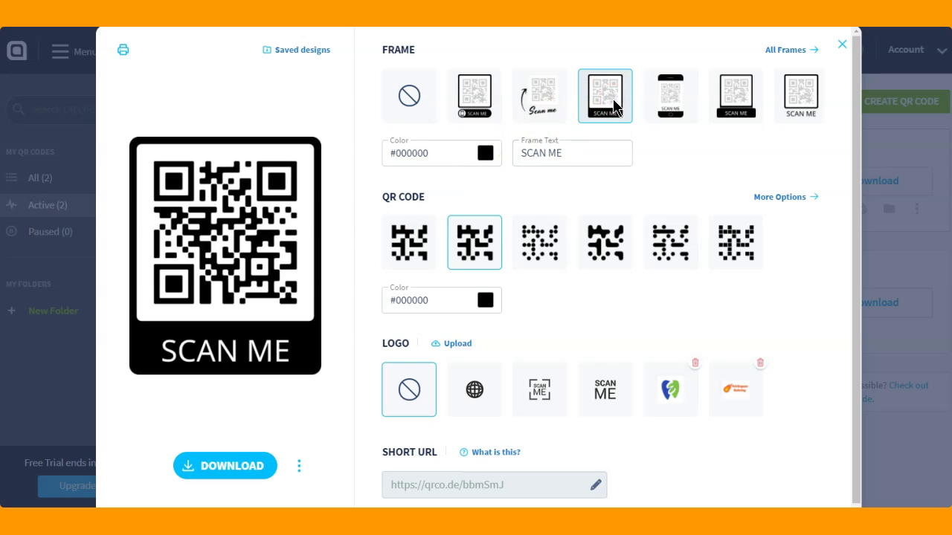
pyautogui.click(477, 104)
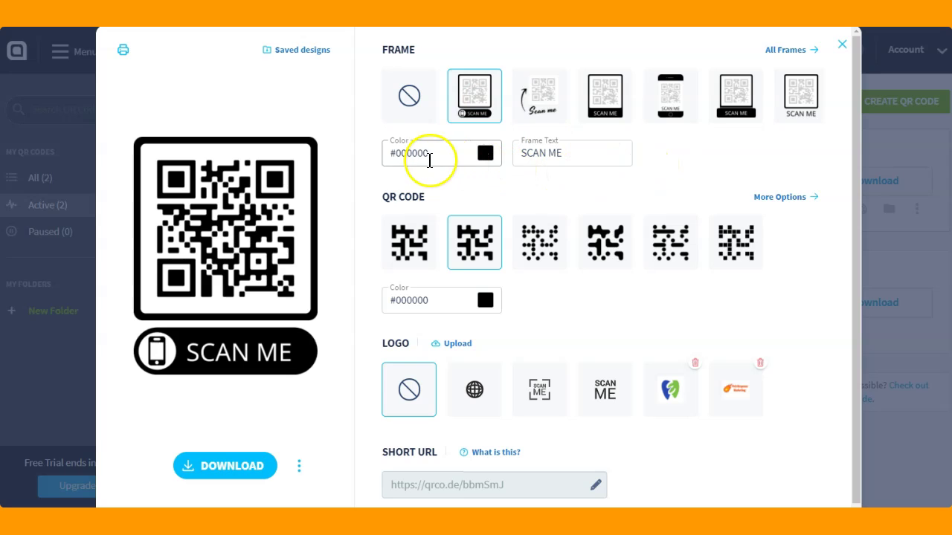
# Set the frame color of the QR code to red, #F13F3F.
pyautogui.click(484, 153)
pyautogui.click(448, 175)
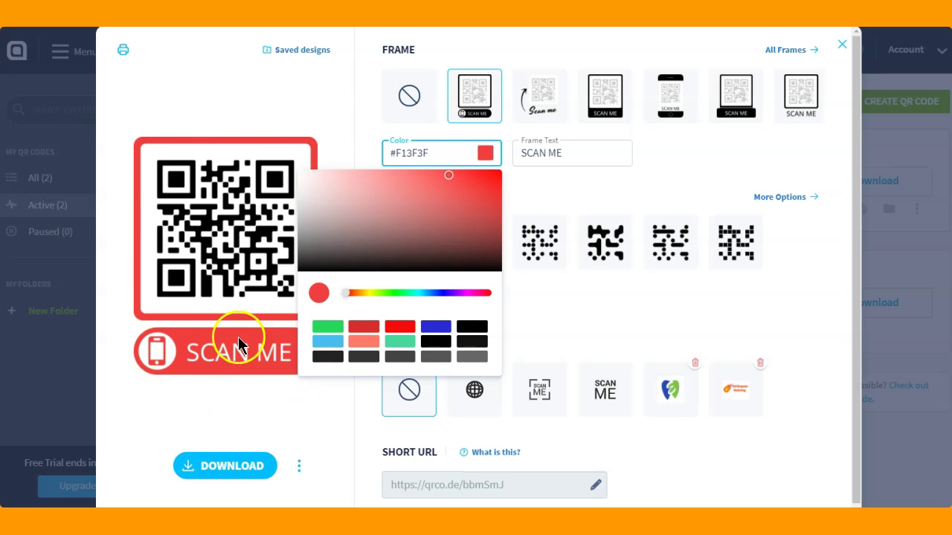
# Change the text on the QR code's frame to REVIEW ME.
pyautogui.click(568, 189)
pyautogui.click(578, 153)
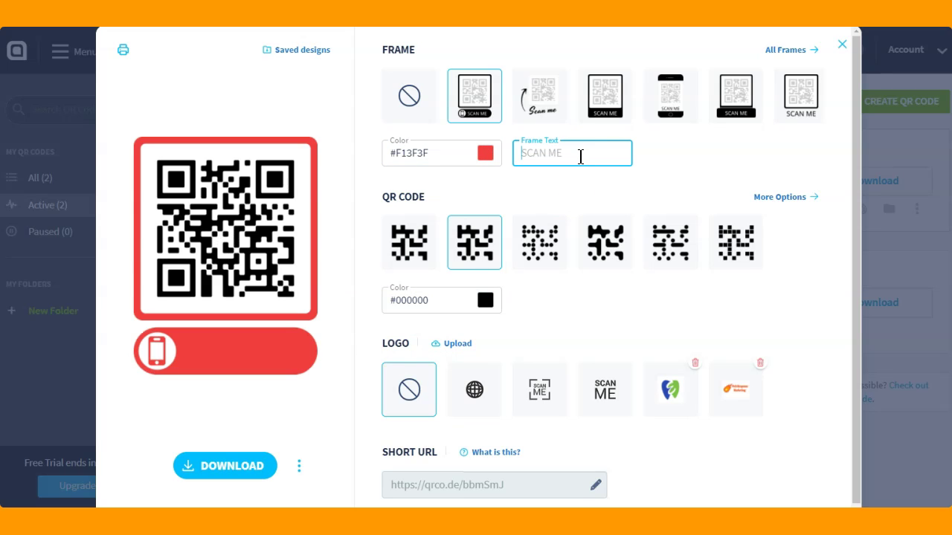
pyautogui.write('REVIEW ME')
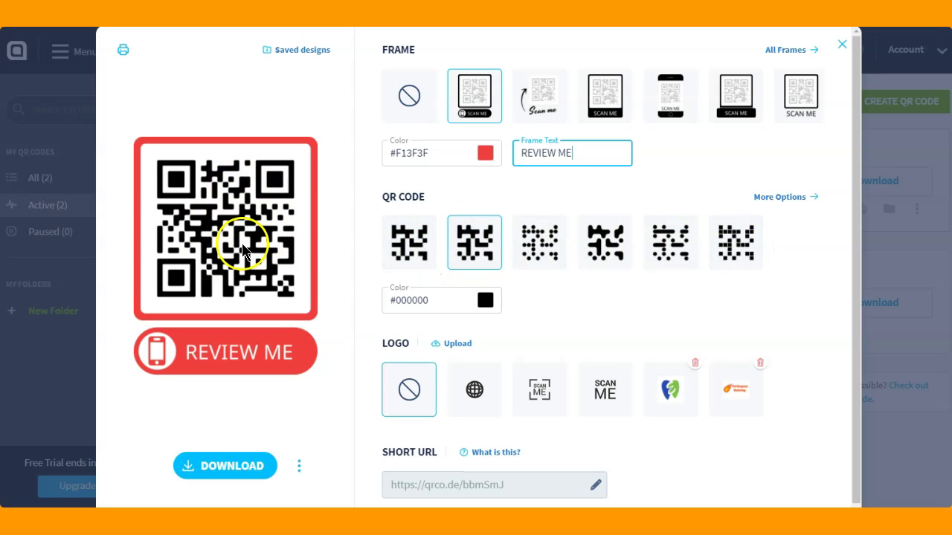
# Try the round-dot and small-square patterns on the QR code, and settle on the plain square-block pattern.
pyautogui.click(545, 250)
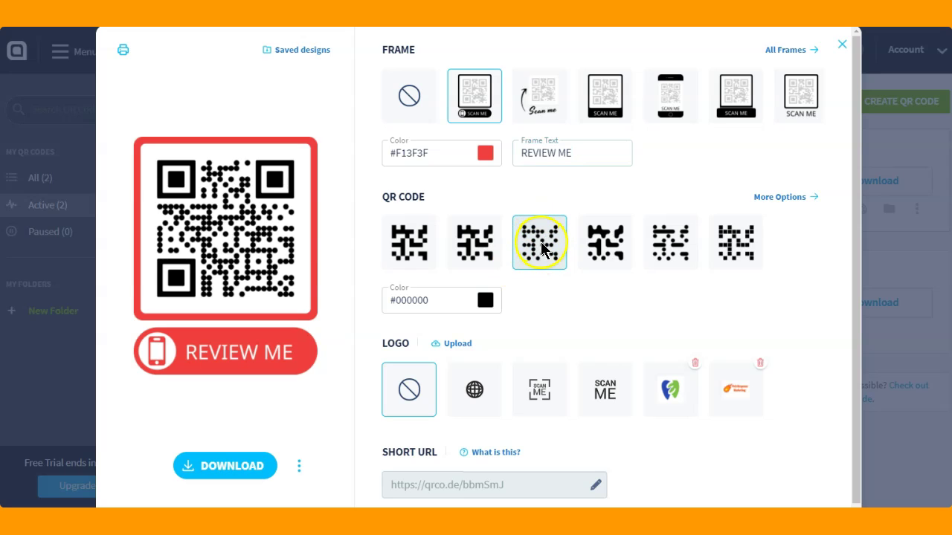
pyautogui.click(720, 246)
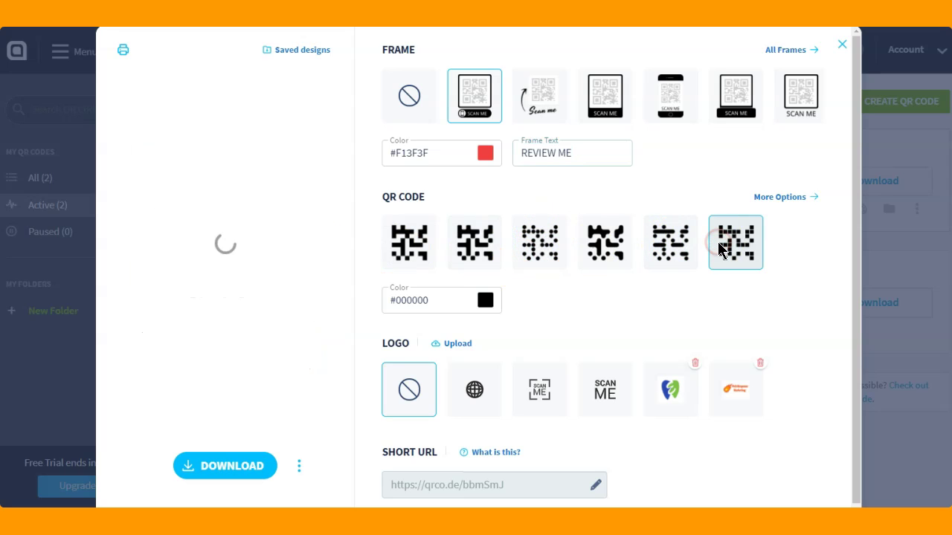
pyautogui.click(726, 248)
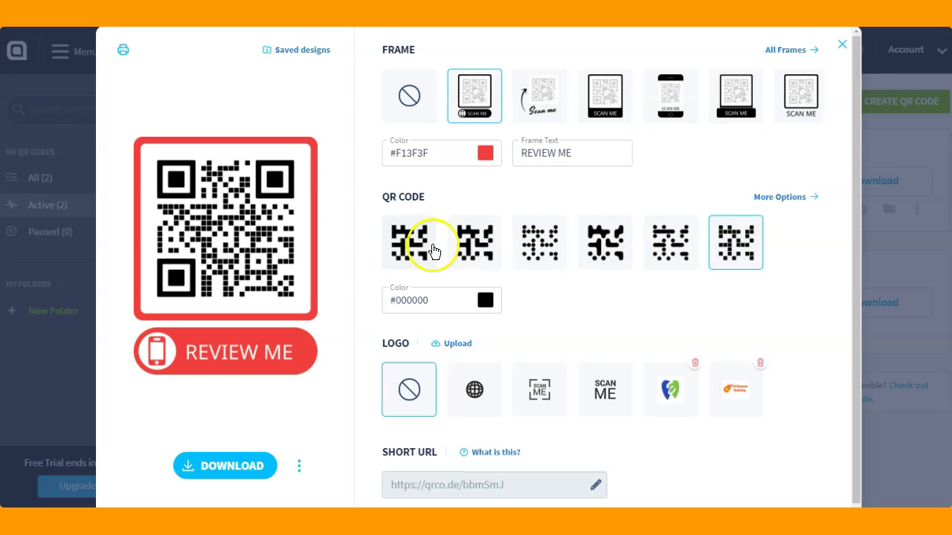
pyautogui.click(406, 243)
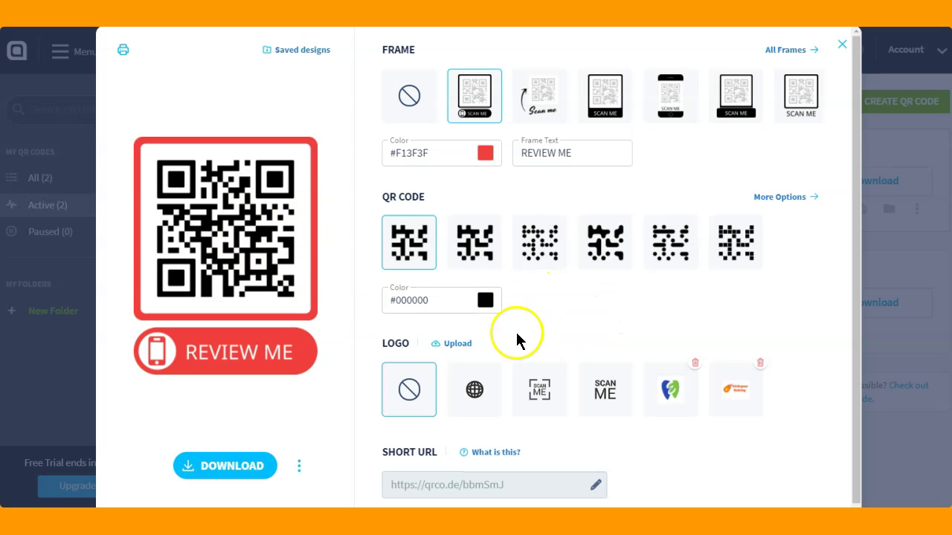
# Set the color of the QR code pattern to dark red, #B92E2E.
pyautogui.click(485, 303)
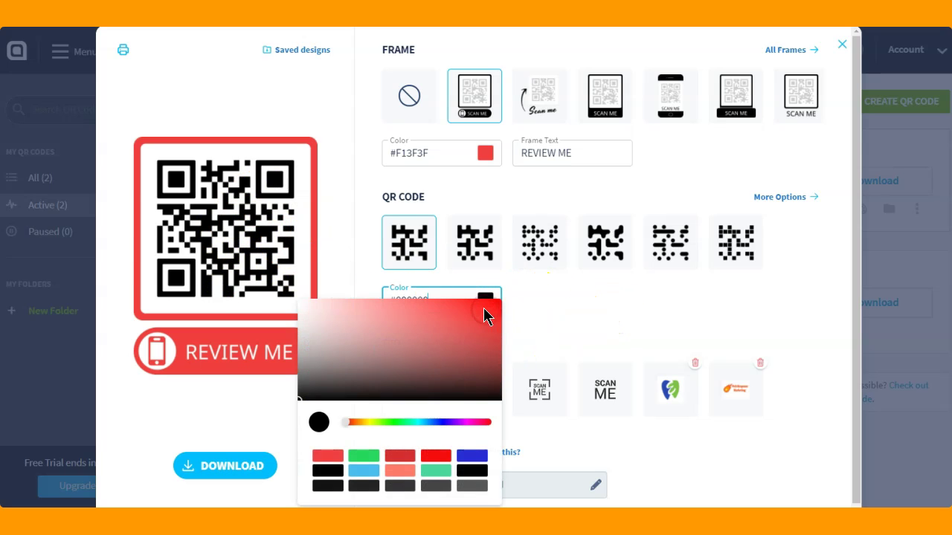
pyautogui.click(424, 376)
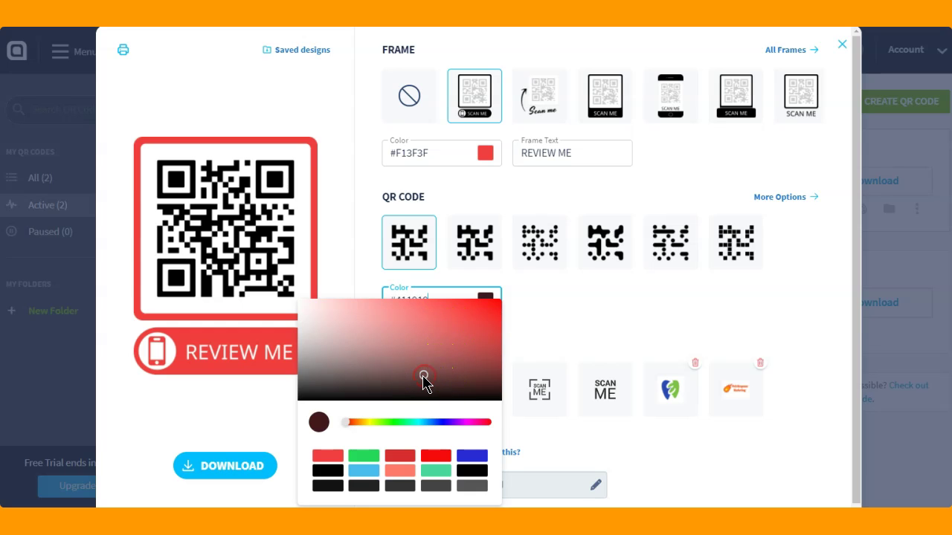
pyautogui.click(452, 327)
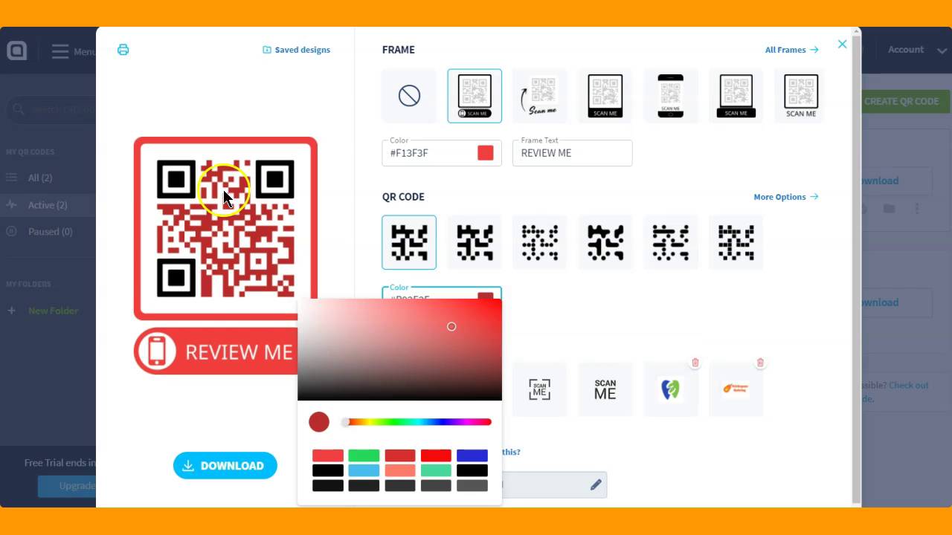
pyautogui.click(618, 310)
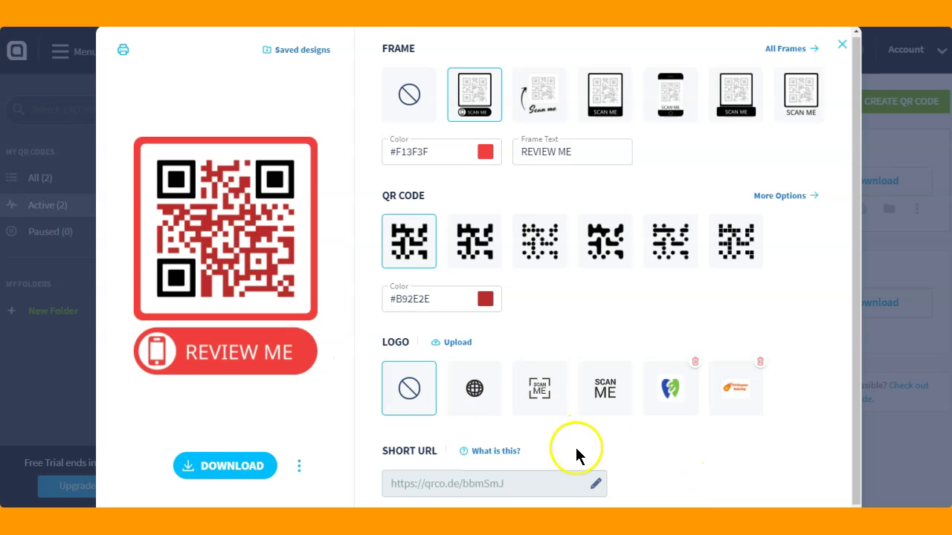
# Place the uploaded blue and green tooth logo in the centre of the QR code.
pyautogui.click(460, 346)
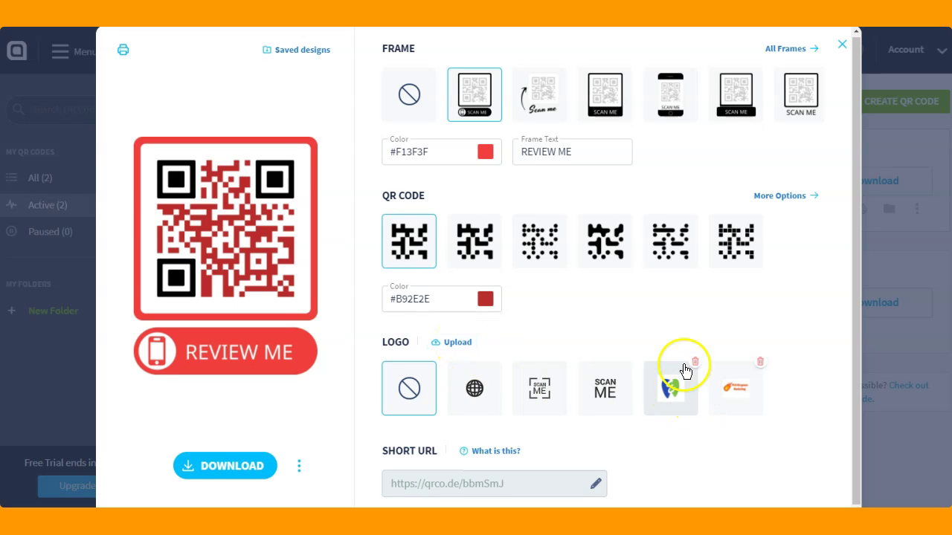
pyautogui.click(664, 402)
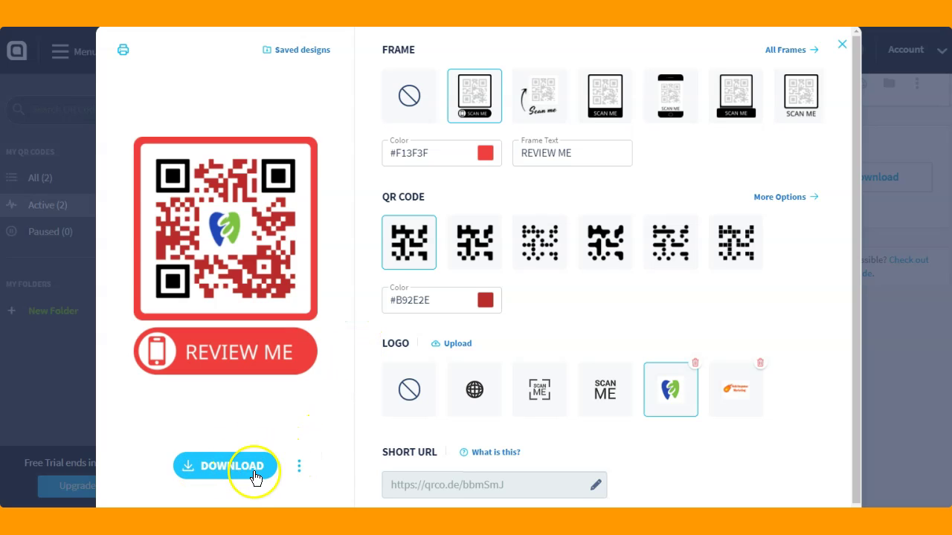
# Review the PNG, JPG, SVG and EPS download formats offered for the QR code, and close the format selection.
pyautogui.click(299, 465)
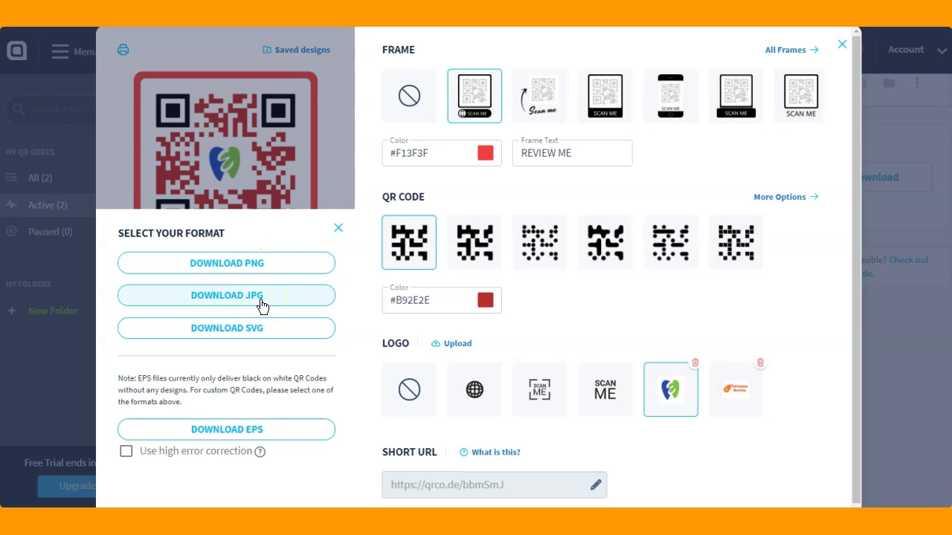
pyautogui.click(273, 325)
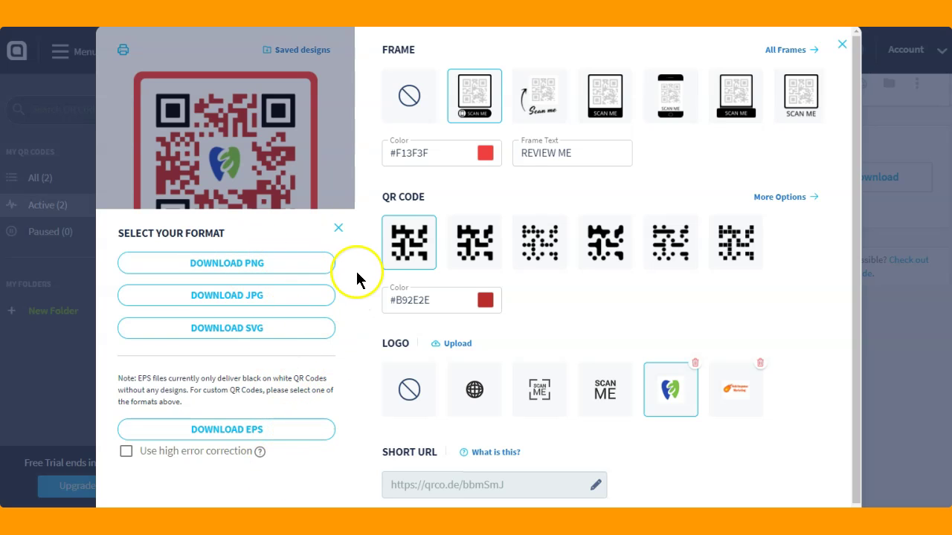
pyautogui.click(269, 440)
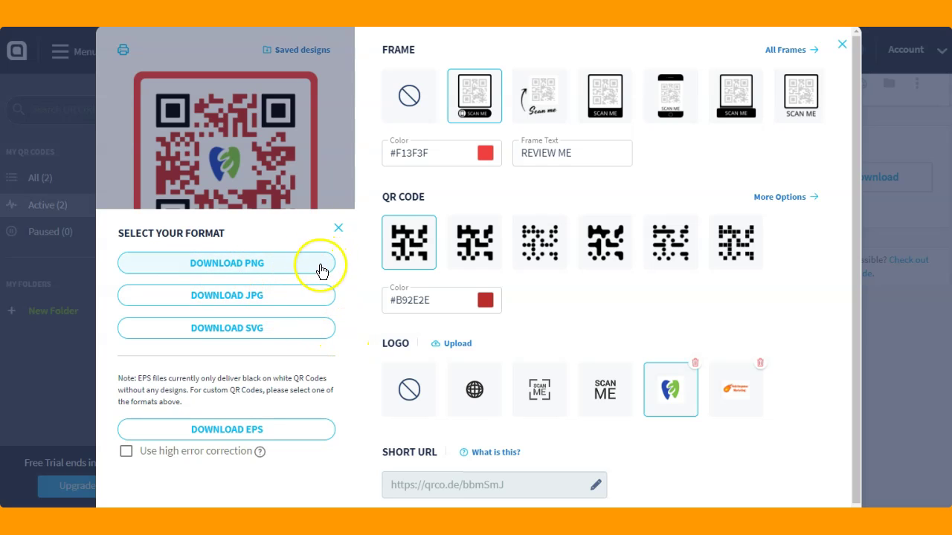
pyautogui.click(281, 274)
pyautogui.click(295, 263)
pyautogui.click(338, 227)
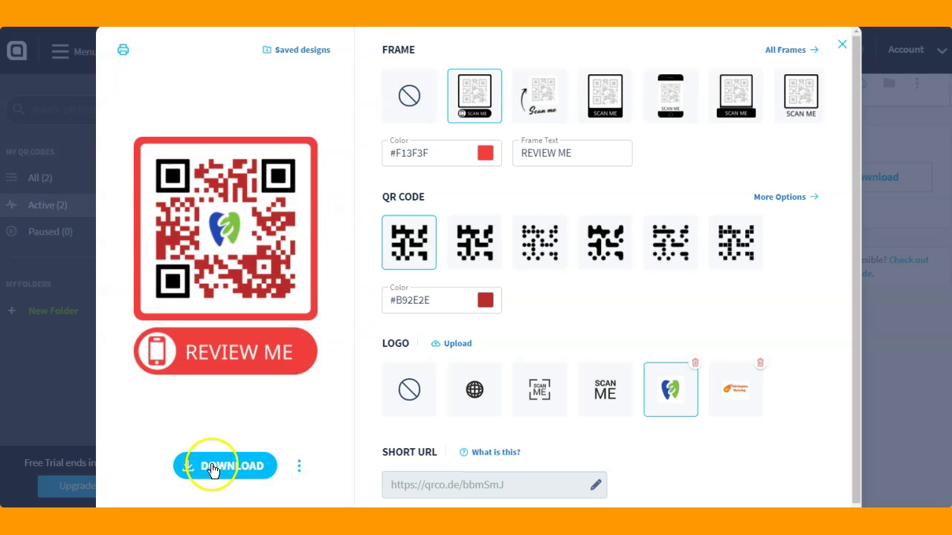